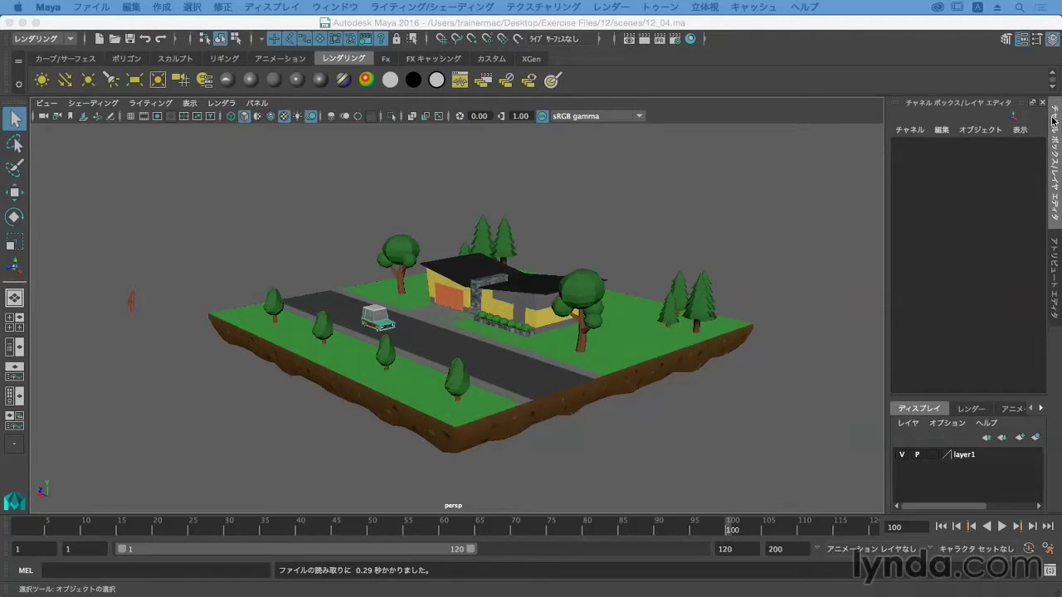
# Dolly in and pan the perspective camera so the house island is centred and larger
pyautogui.scroll(1, 448, 342)
pyautogui.scroll(1, 448, 343)
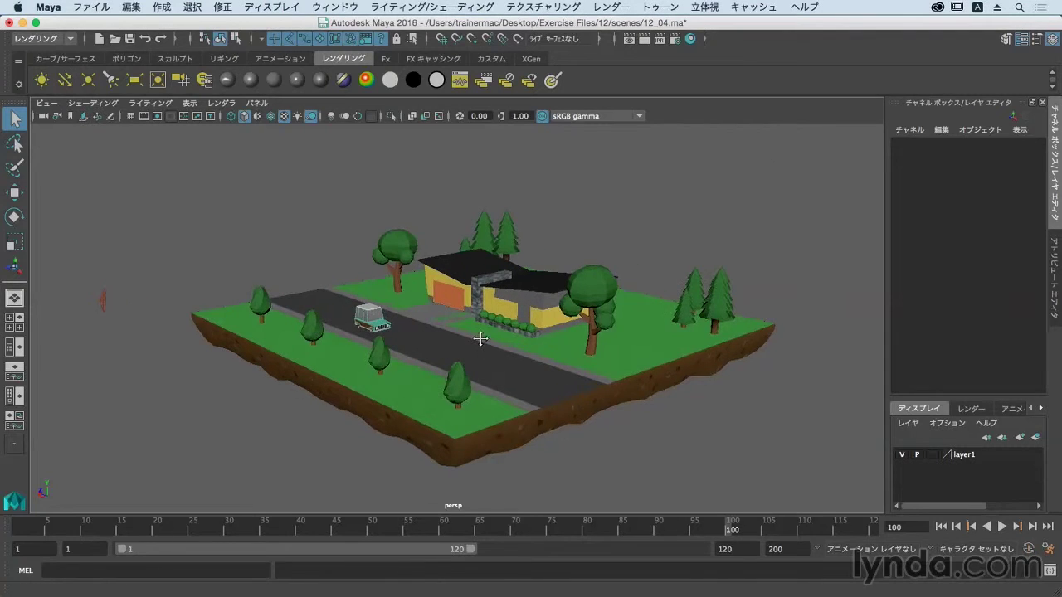
pyautogui.keyDown('alt'); pyautogui.moveTo(448, 343); pyautogui.dragTo(543, 335, button='middle'); pyautogui.keyUp('alt')
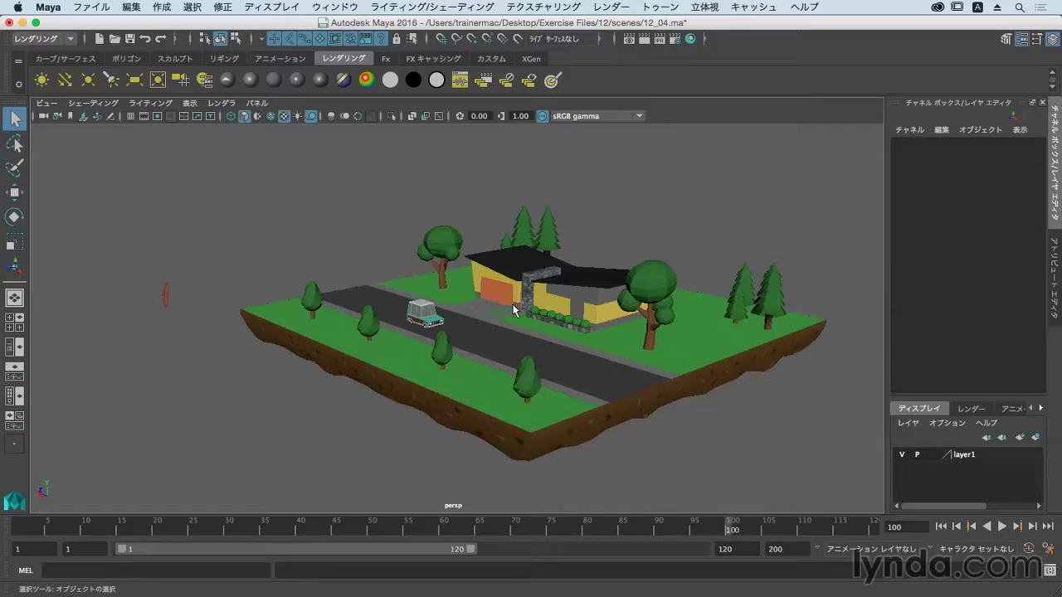
# Turn on viewport shadows and orbit the camera to view the island's cast shadows
pyautogui.click(301, 117)
pyautogui.moveTo(557, 330)
pyautogui.keyDown('alt'); pyautogui.mouseDown()
pyautogui.moveTo(504, 337)
pyautogui.moveTo(486, 327)
pyautogui.moveTo(500, 347)
pyautogui.moveTo(525, 331)
pyautogui.mouseUp(); pyautogui.keyUp('alt')
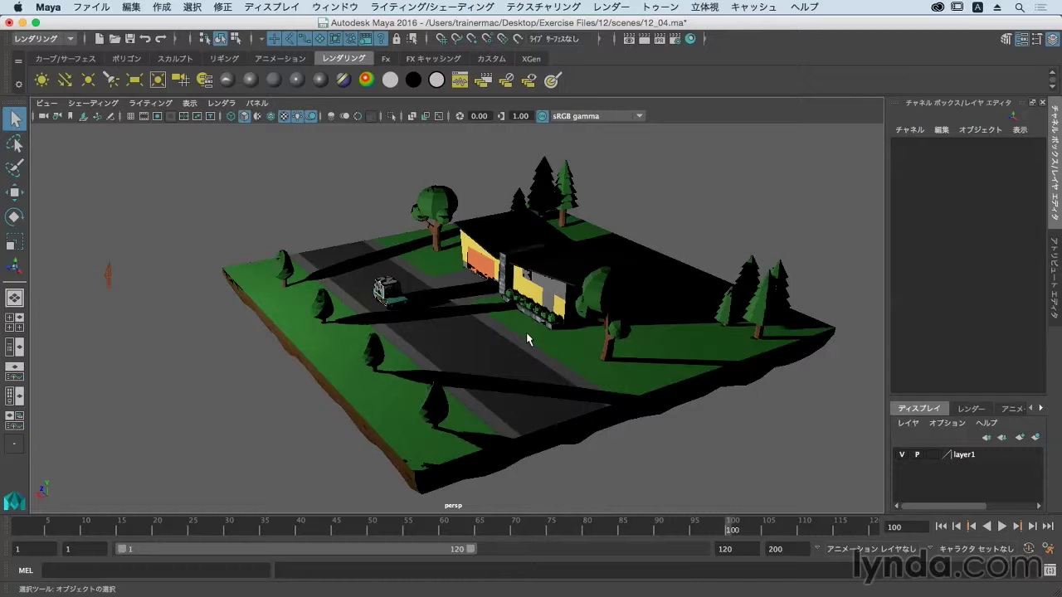
pyautogui.keyDown('alt'); pyautogui.moveTo(527, 333); pyautogui.dragTo(529, 328); pyautogui.keyUp('alt')
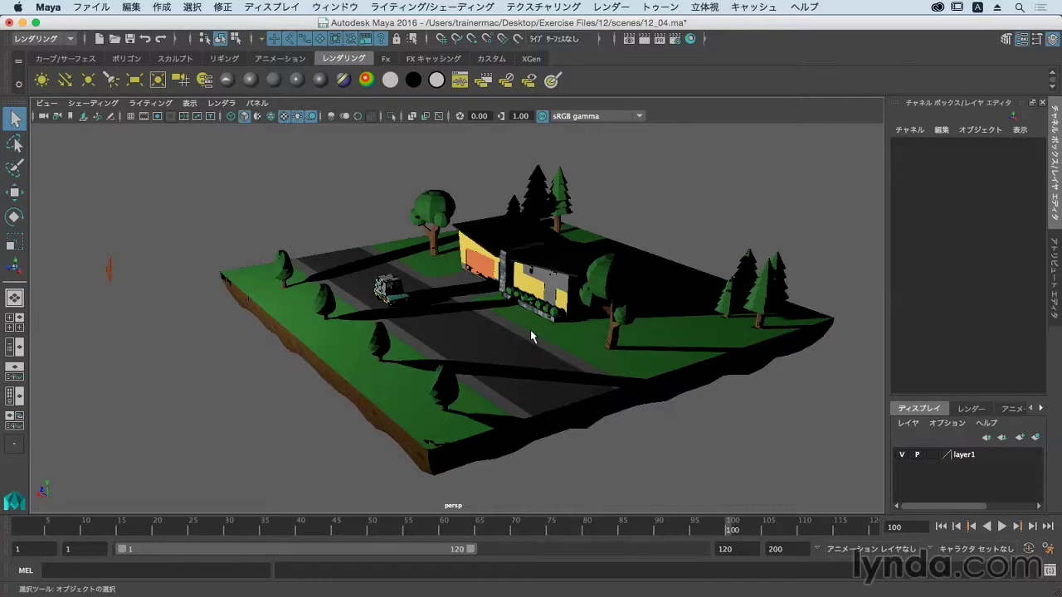
# Select the spotlight to show its Spot Light Attributes in the Attribute Editor
pyautogui.click(1051, 254)
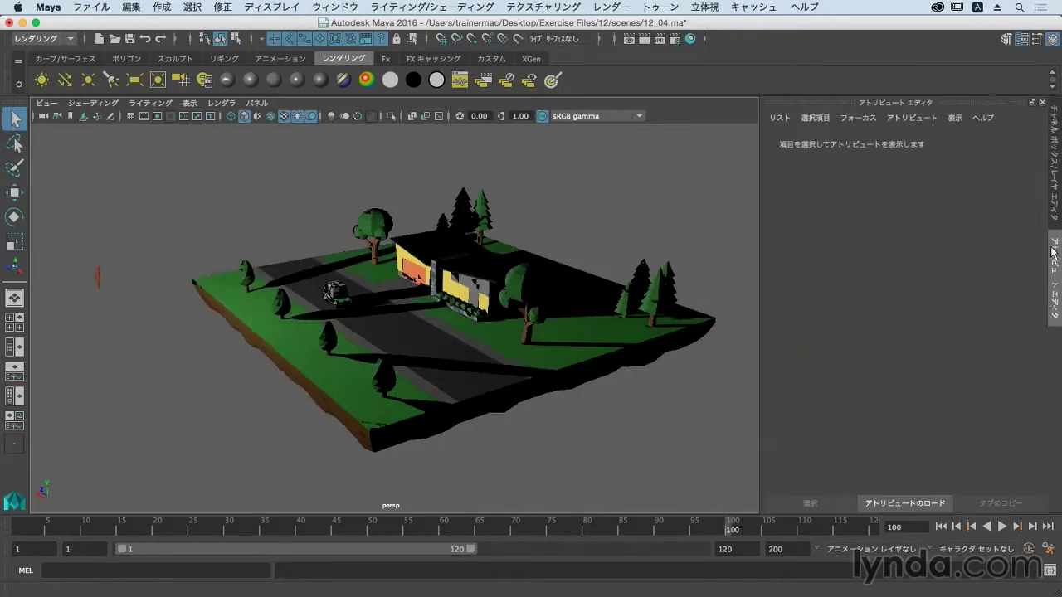
pyautogui.click(102, 274)
pyautogui.moveTo(102, 274)
pyautogui.keyDown('alt'); pyautogui.mouseDown()
pyautogui.moveTo(365, 315)
pyautogui.moveTo(467, 307)
pyautogui.moveTo(426, 316)
pyautogui.mouseUp(); pyautogui.keyUp('alt')
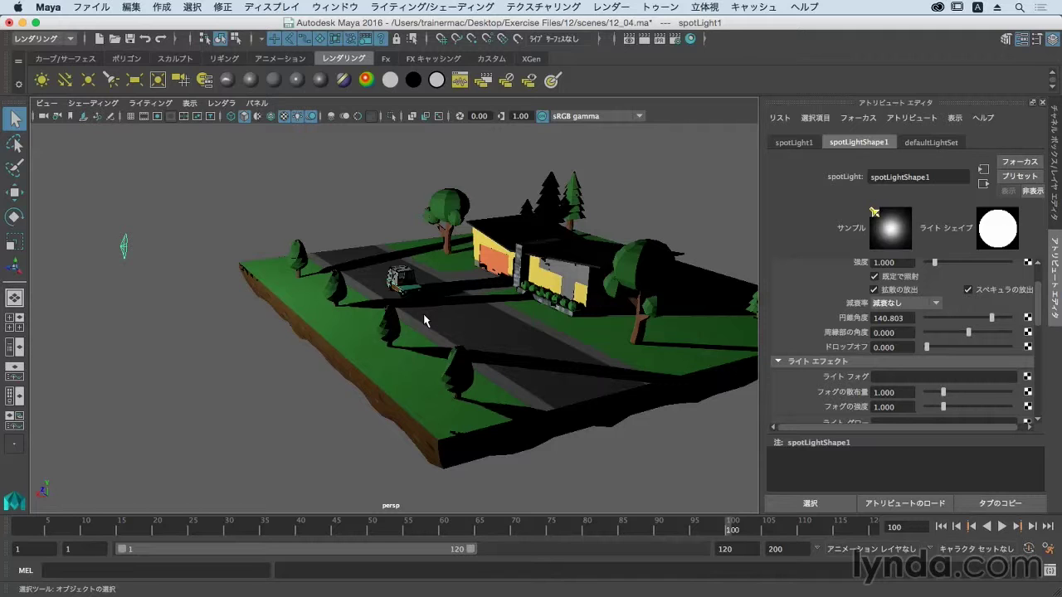
pyautogui.keyDown('alt'); pyautogui.moveTo(424, 320); pyautogui.dragTo(486, 318, button='middle'); pyautogui.keyUp('alt')
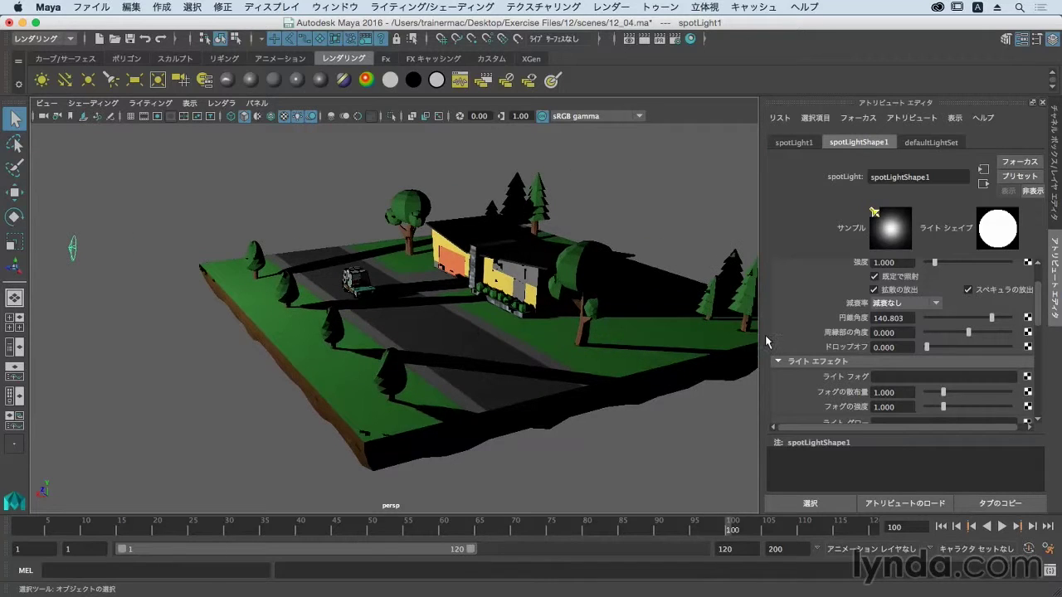
pyautogui.moveTo(1035, 308); pyautogui.dragTo(1040, 294)
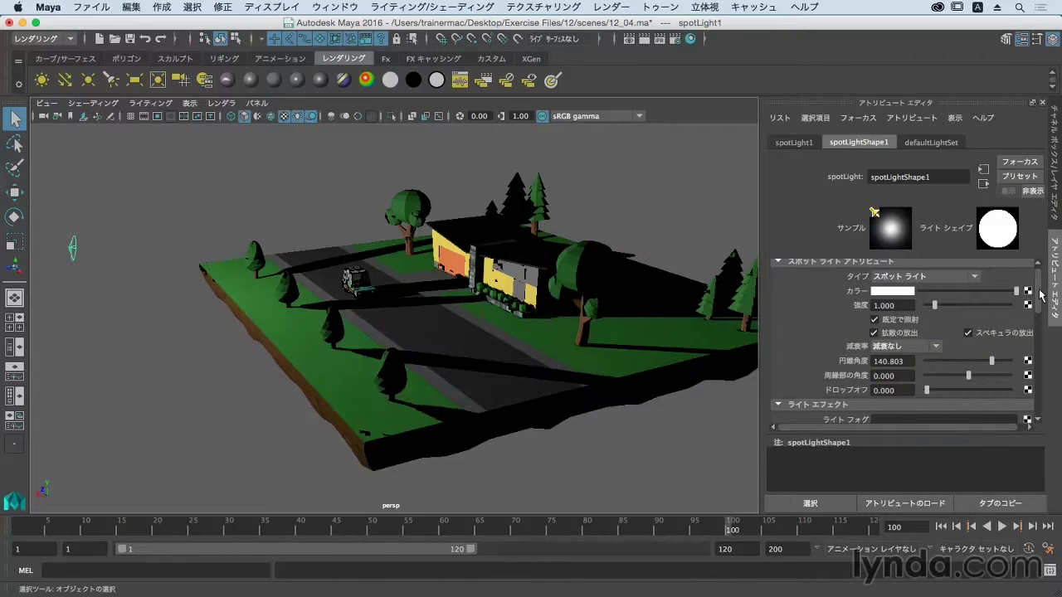
# Set the spotlight's Decay Rate to Linear and its Intensity to 10
pyautogui.click(936, 347)
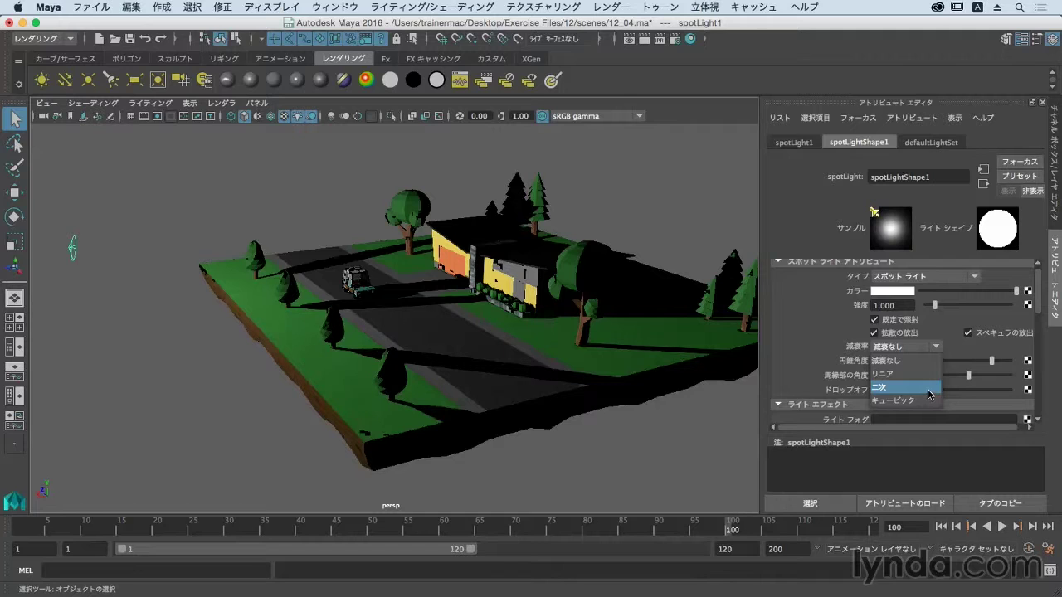
pyautogui.click(927, 374)
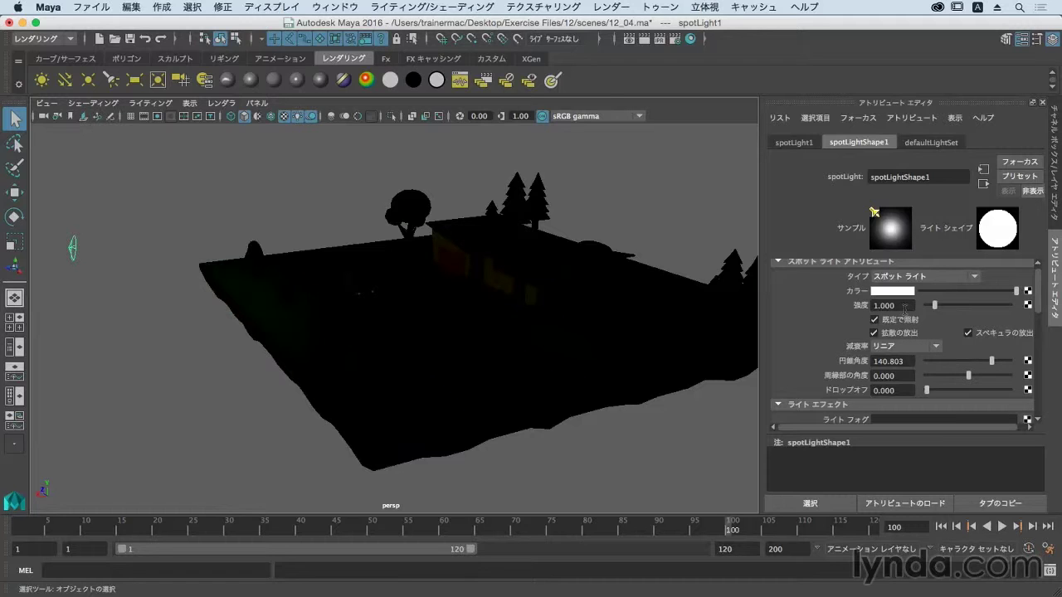
pyautogui.moveTo(935, 305); pyautogui.dragTo(1037, 311)
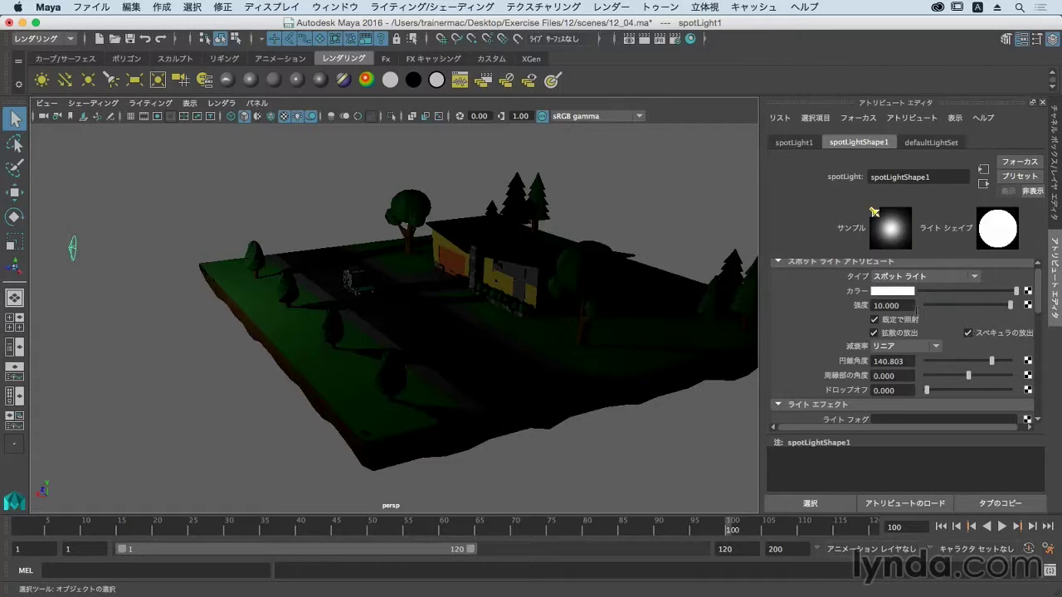
# Enter 100 as the spotlight Intensity and orbit low to inspect the lit lawn
pyautogui.moveTo(896, 305); pyautogui.dragTo(864, 306)
pyautogui.write('100')
pyautogui.press('Return')
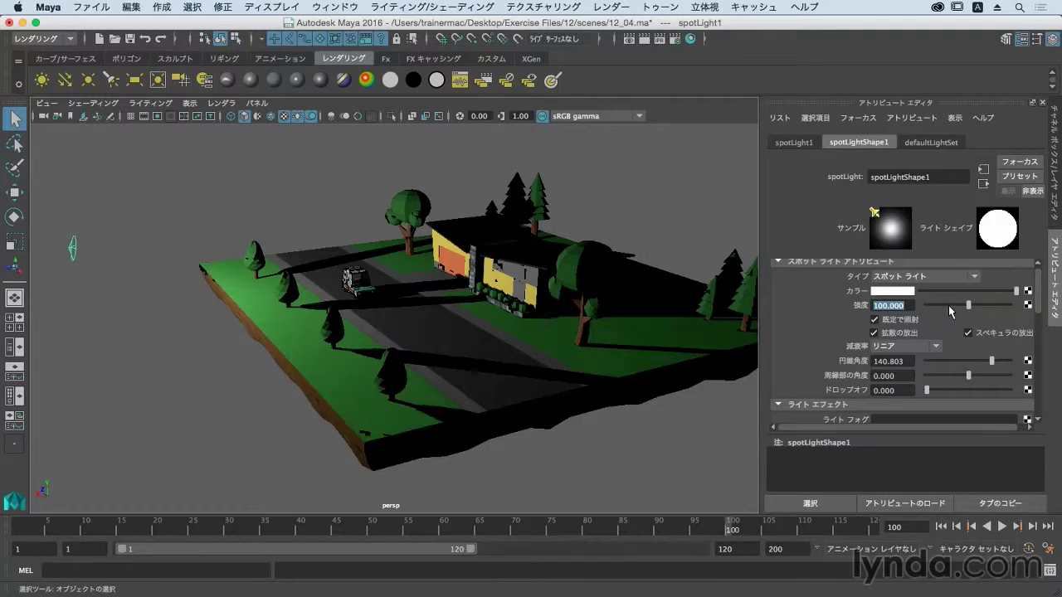
pyautogui.keyDown('alt'); pyautogui.moveTo(552, 321); pyautogui.dragTo(564, 323, button='middle'); pyautogui.keyUp('alt')
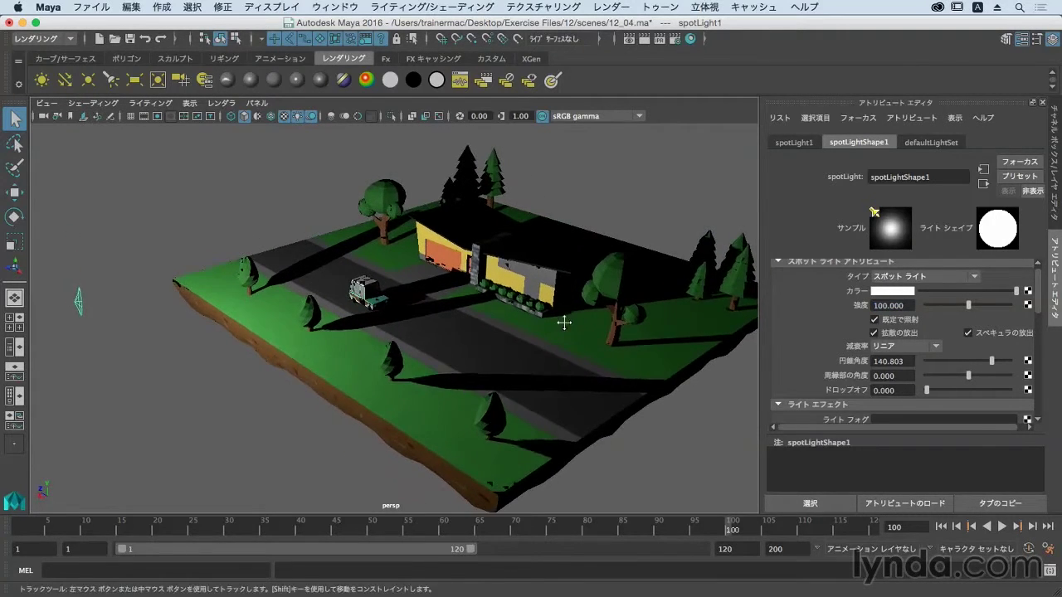
pyautogui.keyDown('alt'); pyautogui.moveTo(564, 322); pyautogui.dragTo(543, 312); pyautogui.keyUp('alt')
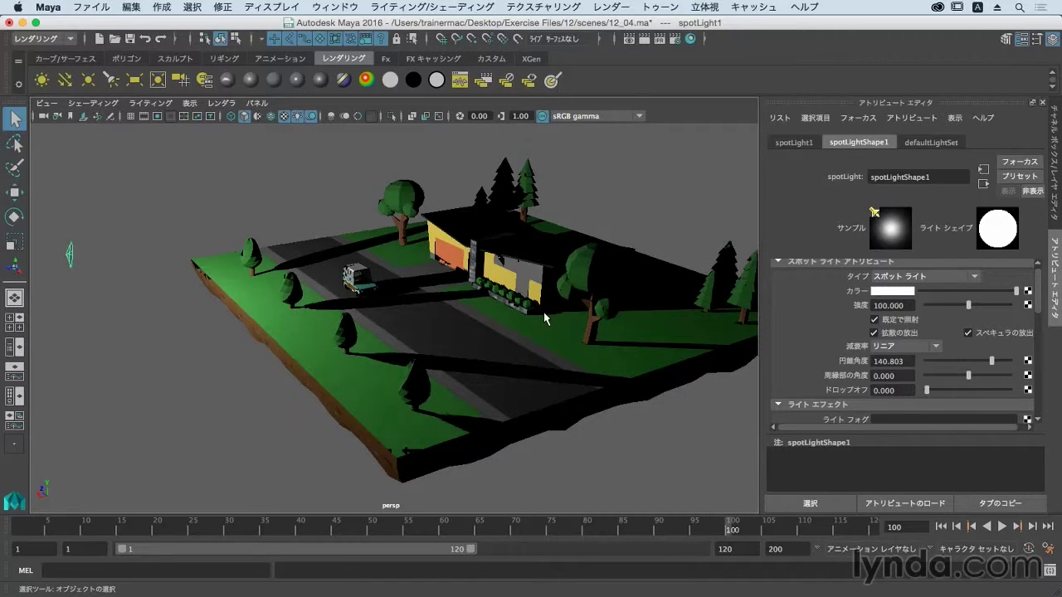
pyautogui.moveTo(528, 320)
pyautogui.keyDown('alt'); pyautogui.mouseDown()
pyautogui.moveTo(492, 320)
pyautogui.moveTo(512, 334)
pyautogui.mouseUp(); pyautogui.keyUp('alt')
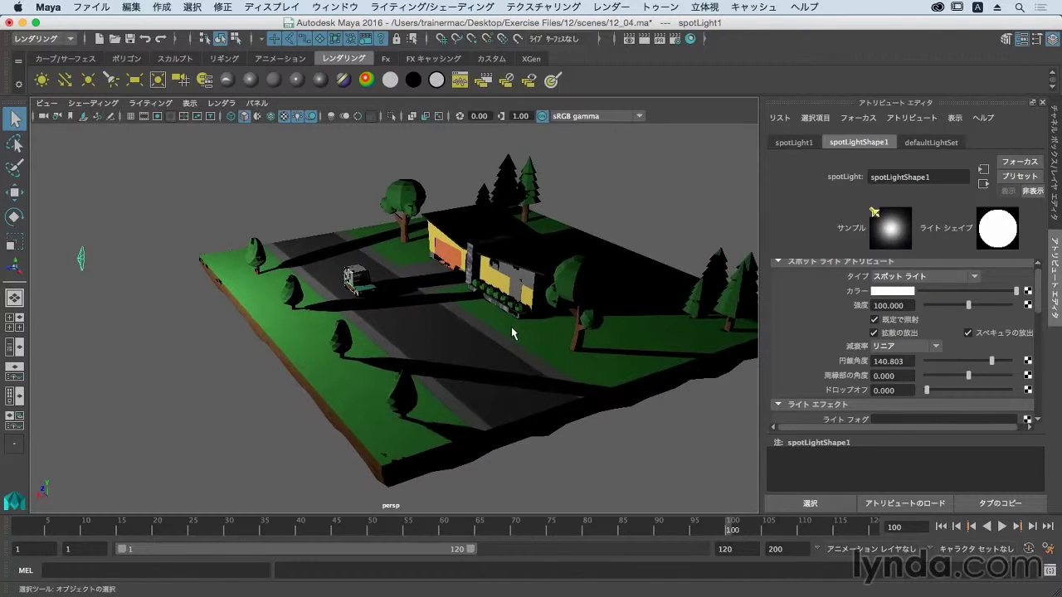
# Change the spotlight's Decay Rate from Linear to Quadratic
pyautogui.click(933, 347)
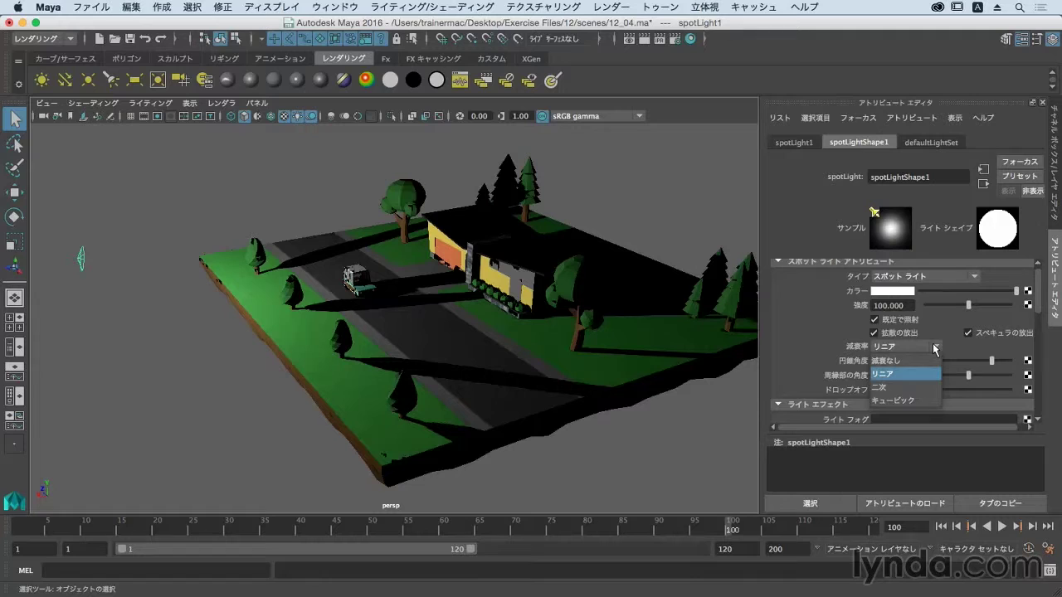
pyautogui.click(926, 386)
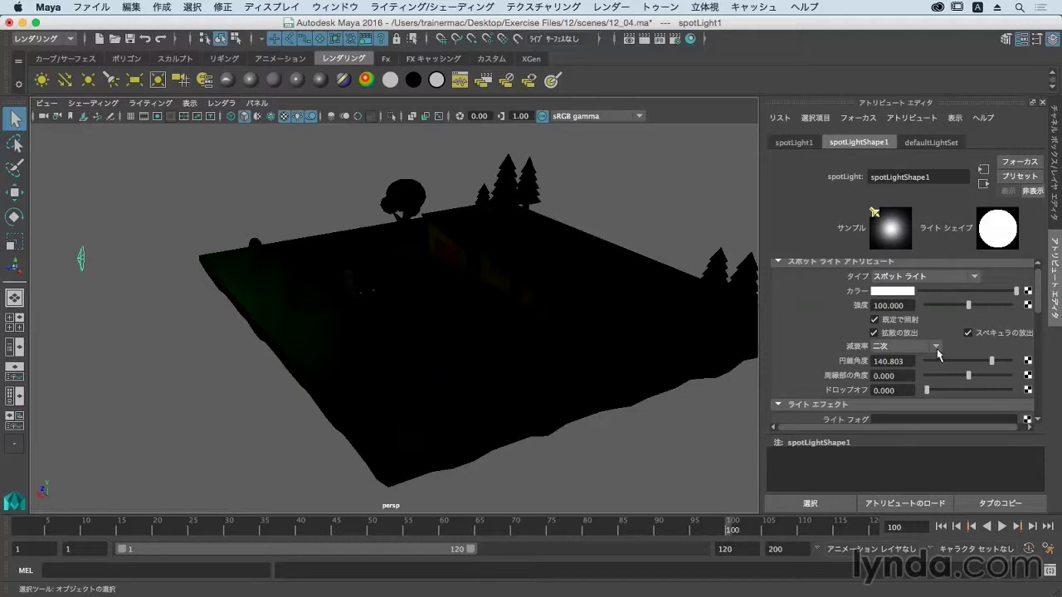
# Raise the spotlight Intensity to 400, then deselect the light
pyautogui.moveTo(968, 306); pyautogui.dragTo(1012, 313)
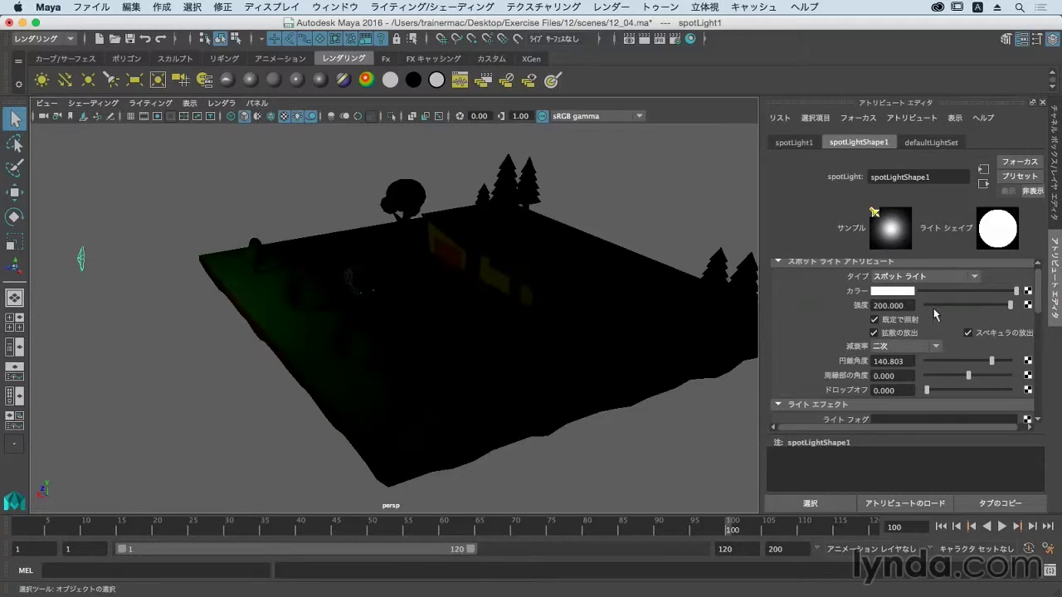
pyautogui.moveTo(904, 306); pyautogui.dragTo(861, 307)
pyautogui.write('400')
pyautogui.press('Return')
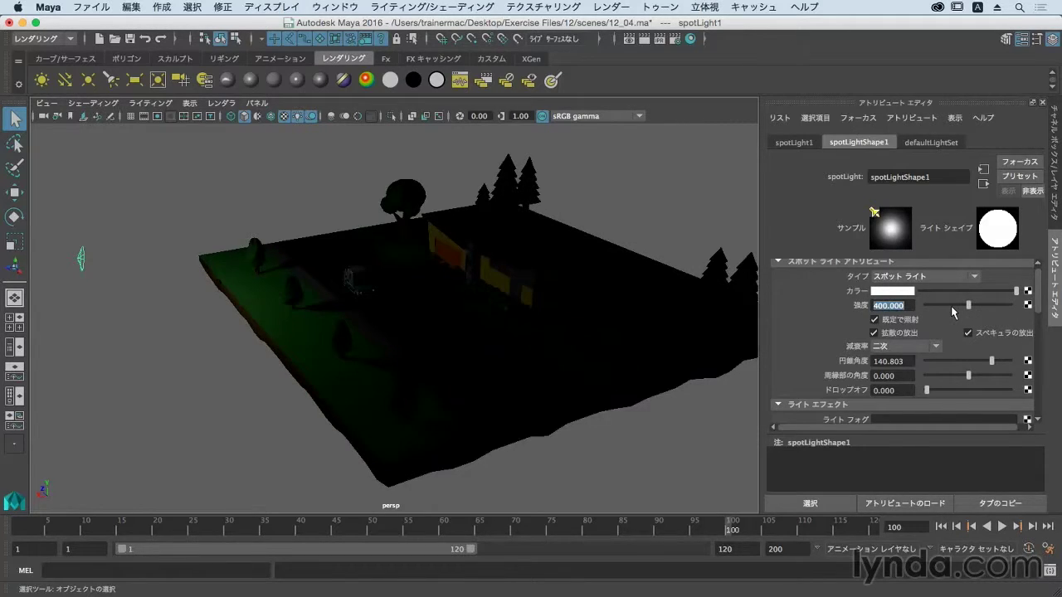
pyautogui.click(717, 392)
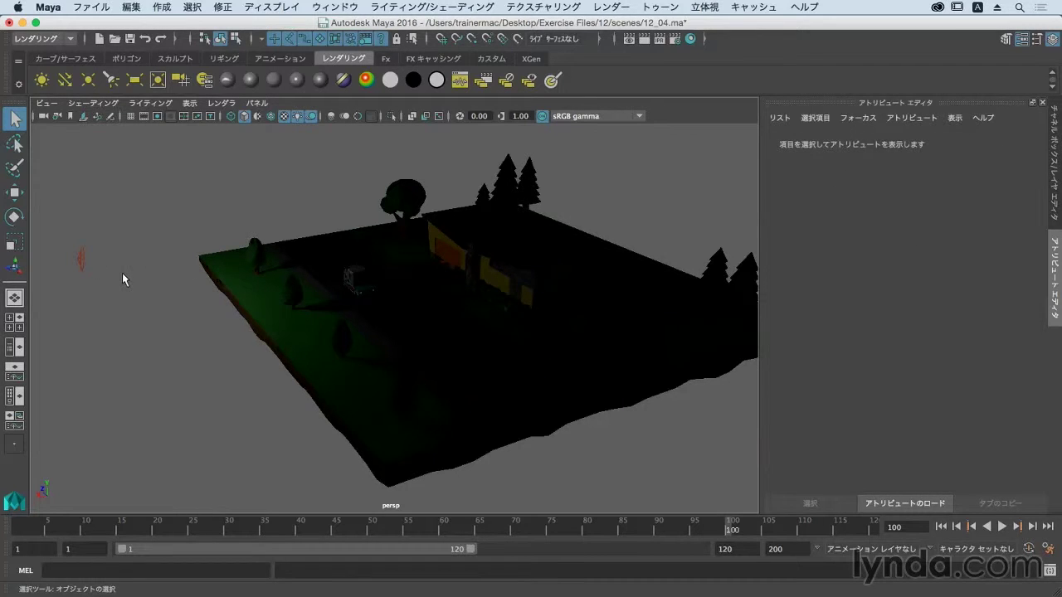
# Reselect spotLight1 and enter 600 as its Intensity
pyautogui.click(72, 268)
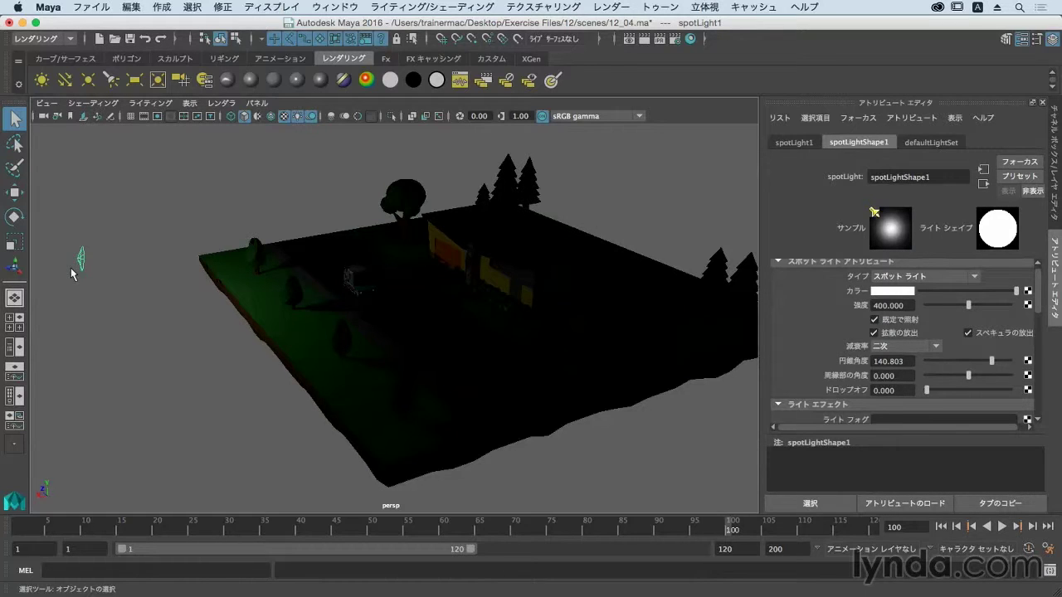
pyautogui.moveTo(911, 305); pyautogui.dragTo(870, 304)
pyautogui.write('600')
pyautogui.press('Return')
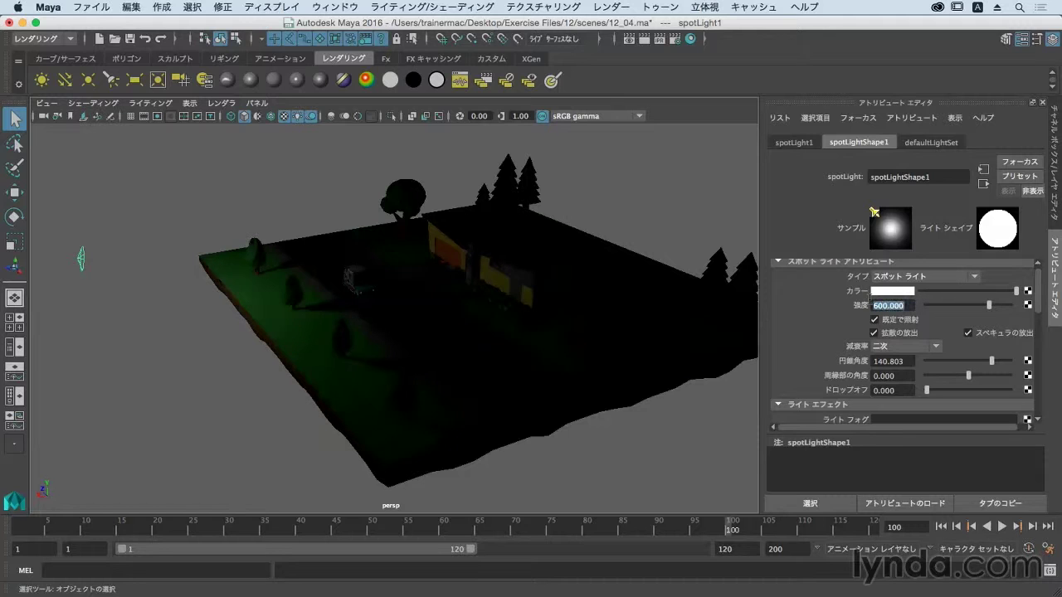
pyautogui.click(121, 277)
pyautogui.click(71, 269)
# Move the spotlight along X toward the lawn's left edge and orbit to check it
pyautogui.click(15, 191)
pyautogui.moveTo(71, 259); pyautogui.dragTo(155, 265)
pyautogui.keyDown('alt'); pyautogui.moveTo(189, 296); pyautogui.dragTo(246, 293); pyautogui.keyUp('alt')
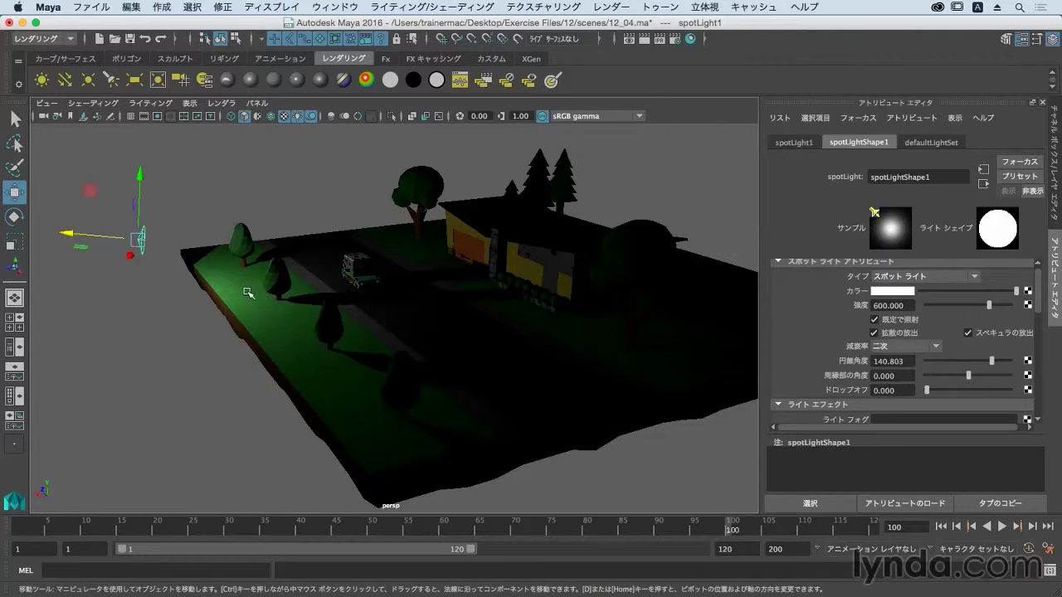
pyautogui.keyDown('alt'); pyautogui.moveTo(242, 311); pyautogui.dragTo(240, 310); pyautogui.keyUp('alt')
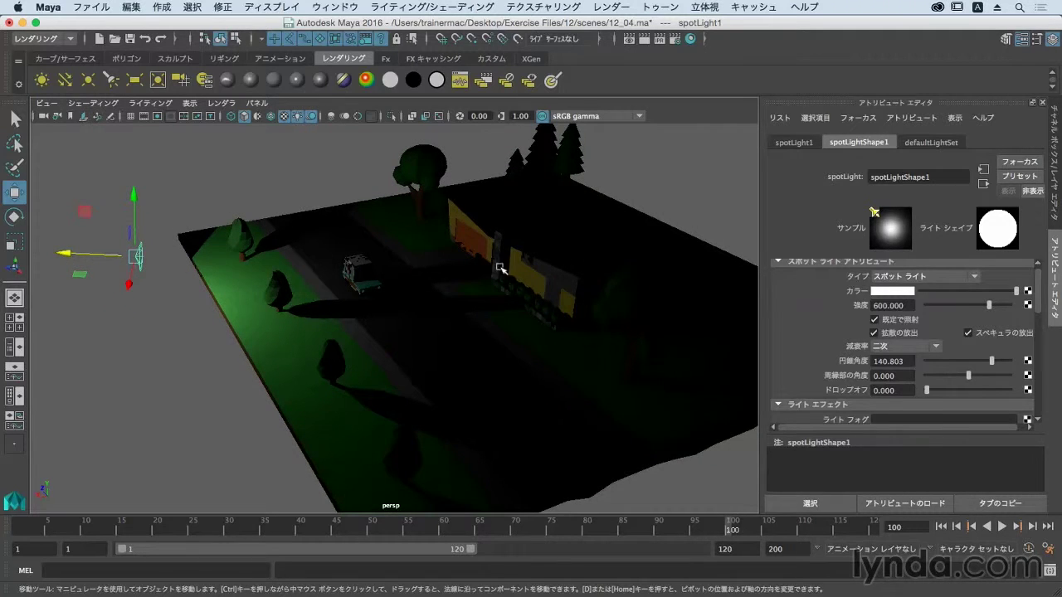
pyautogui.keyDown('alt'); pyautogui.moveTo(474, 270); pyautogui.dragTo(436, 268); pyautogui.keyUp('alt')
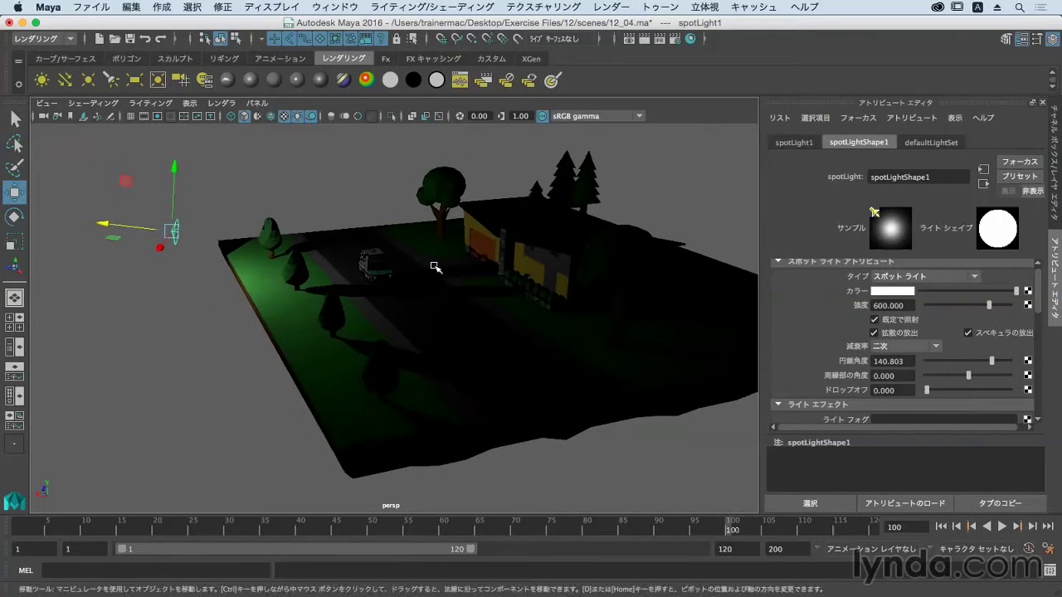
pyautogui.click(936, 349)
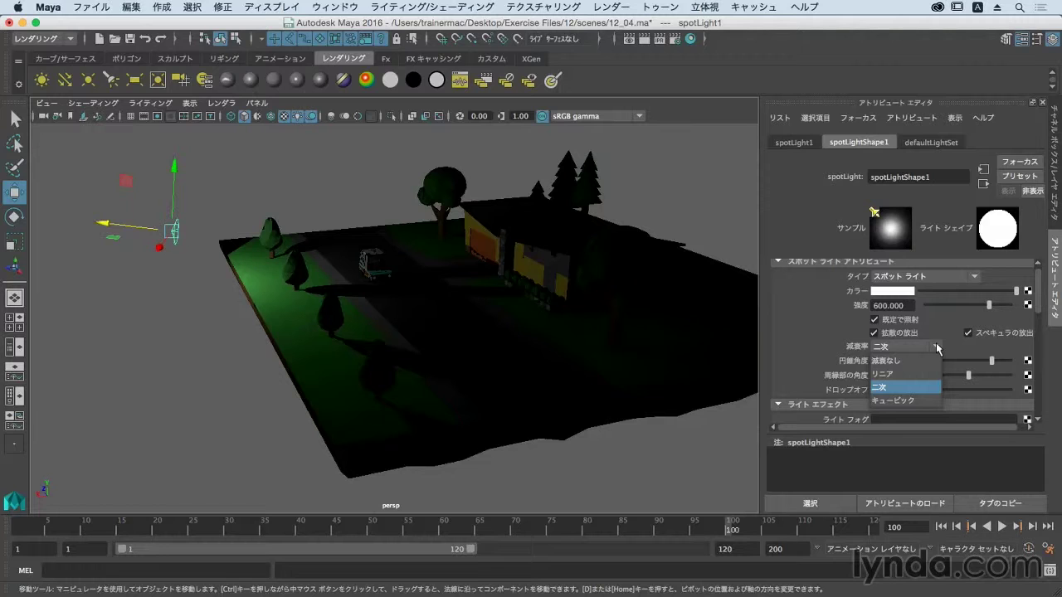
# Set the Decay Rate to Cubic and orbit low to view the darkened tree line
pyautogui.click(916, 399)
pyautogui.keyDown('alt'); pyautogui.moveTo(401, 303); pyautogui.dragTo(447, 318); pyautogui.keyUp('alt')
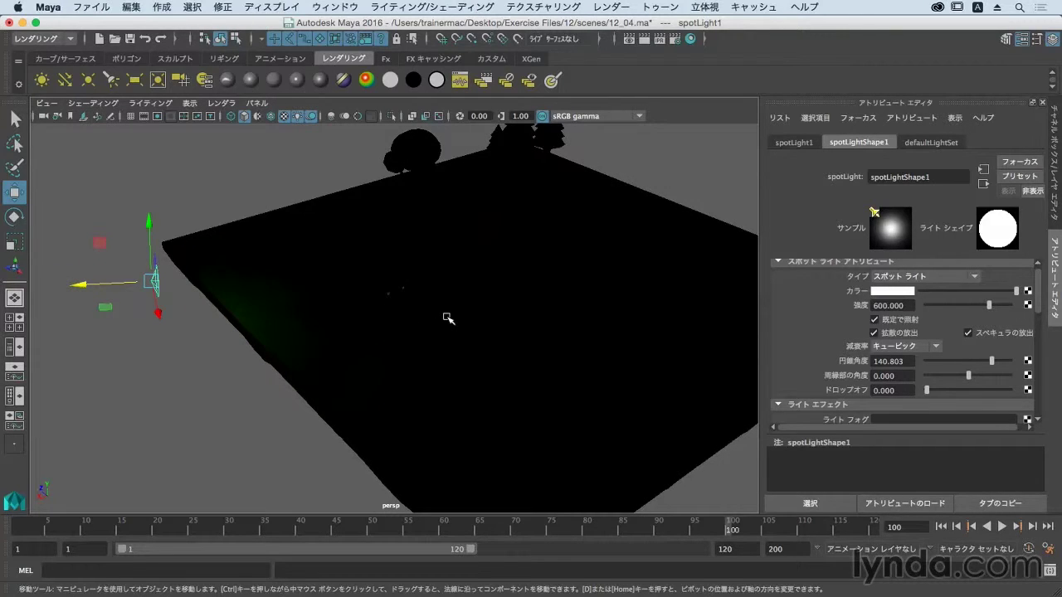
pyautogui.keyDown('alt'); pyautogui.moveTo(443, 323); pyautogui.dragTo(431, 304); pyautogui.keyUp('alt')
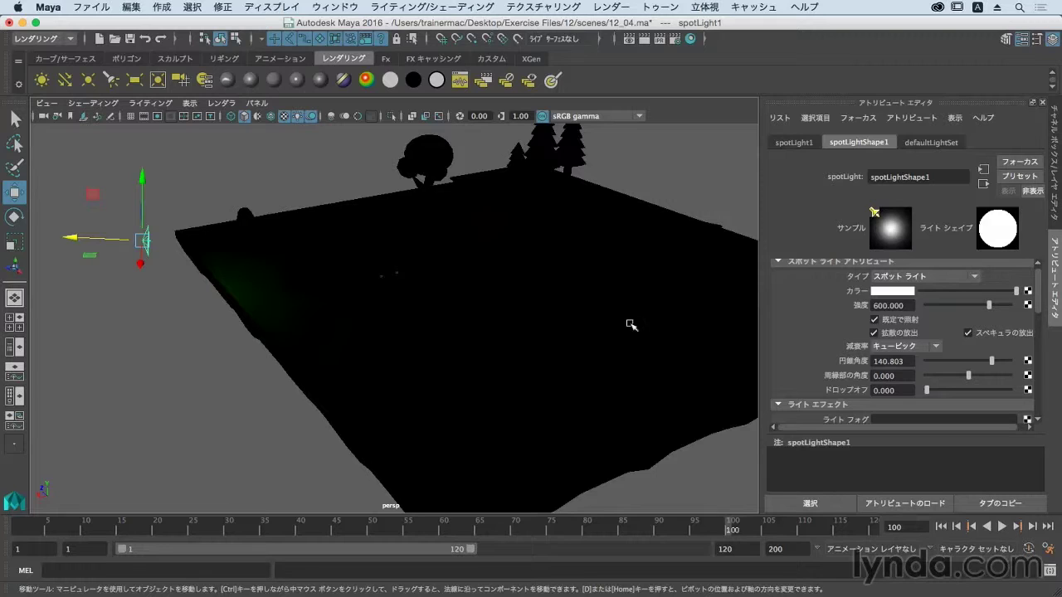
# Set the spotlight Intensity to 1000
pyautogui.moveTo(913, 305); pyautogui.dragTo(858, 307)
pyautogui.write('1000')
pyautogui.press('Return')
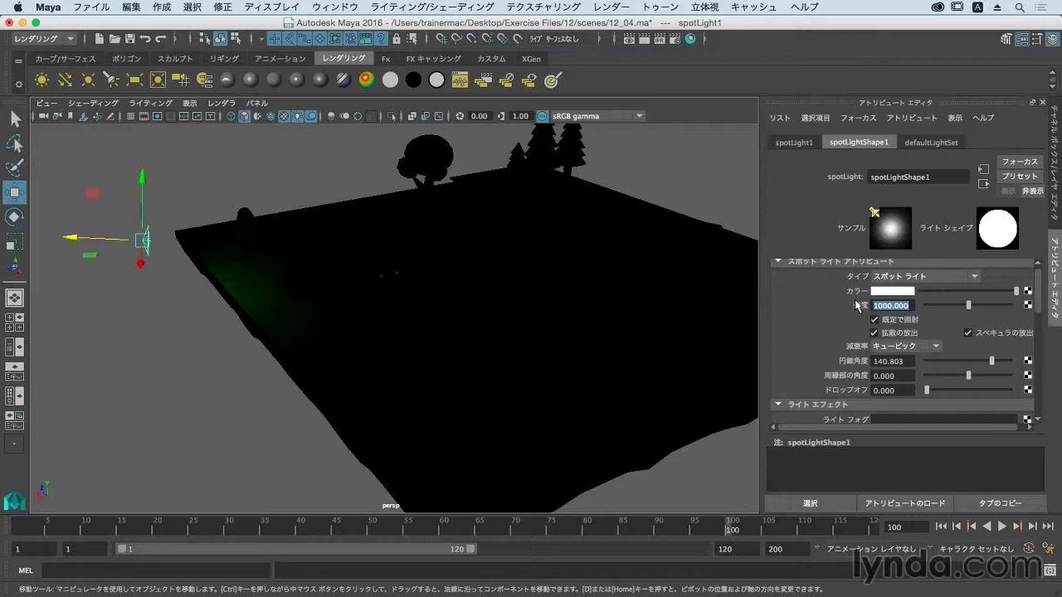
# Slide the spotlight along X and lower it toward the lawn, keeping Cubic decay
pyautogui.keyDown('alt'); pyautogui.moveTo(265, 268); pyautogui.dragTo(282, 272, button='middle'); pyautogui.keyUp('alt')
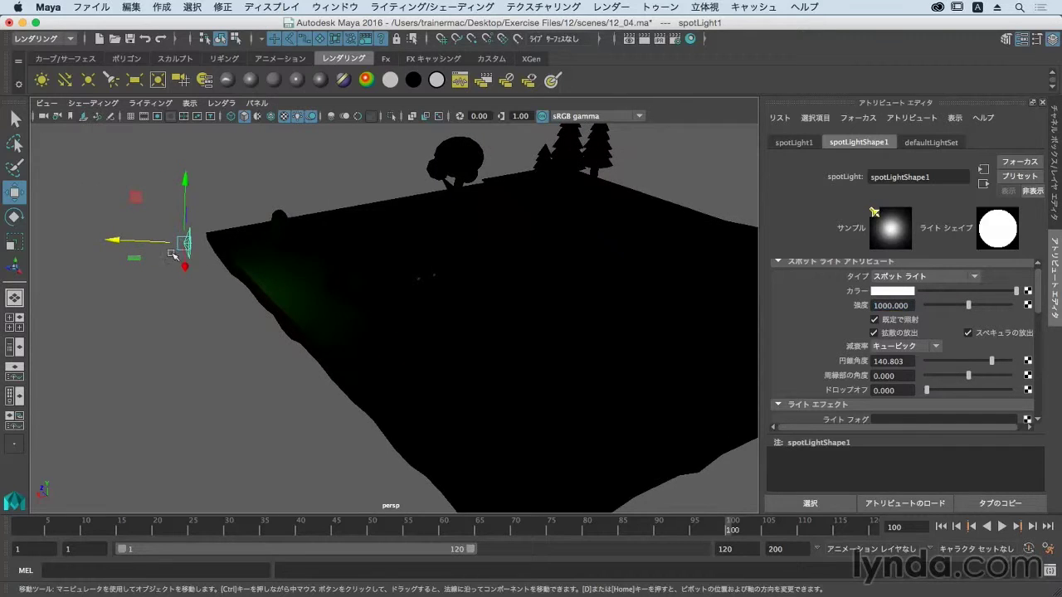
pyautogui.moveTo(113, 241); pyautogui.dragTo(224, 241)
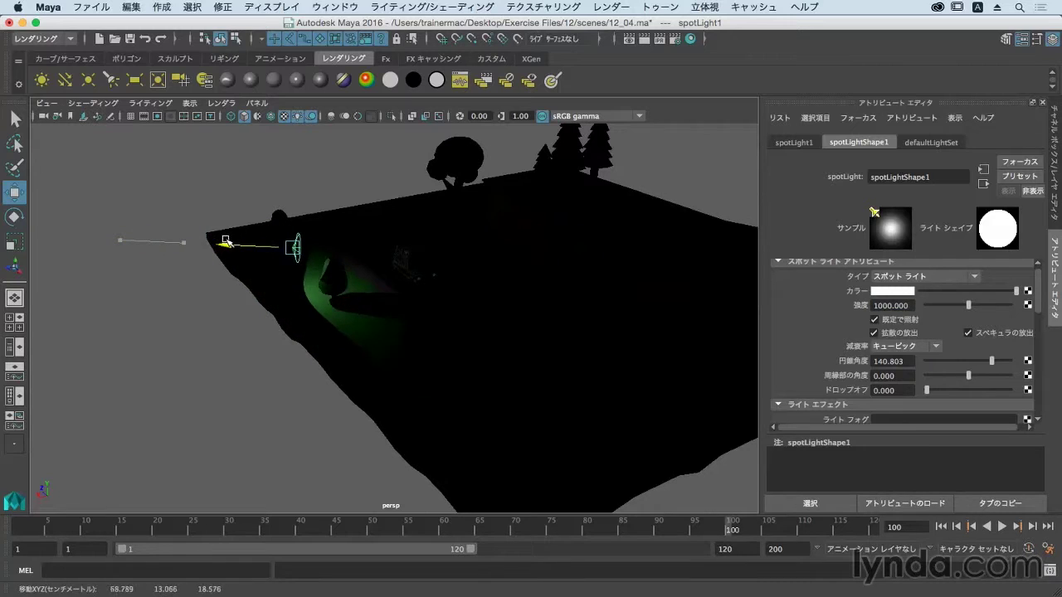
pyautogui.keyDown('alt'); pyautogui.moveTo(199, 258); pyautogui.dragTo(240, 274, button='right'); pyautogui.keyUp('alt')
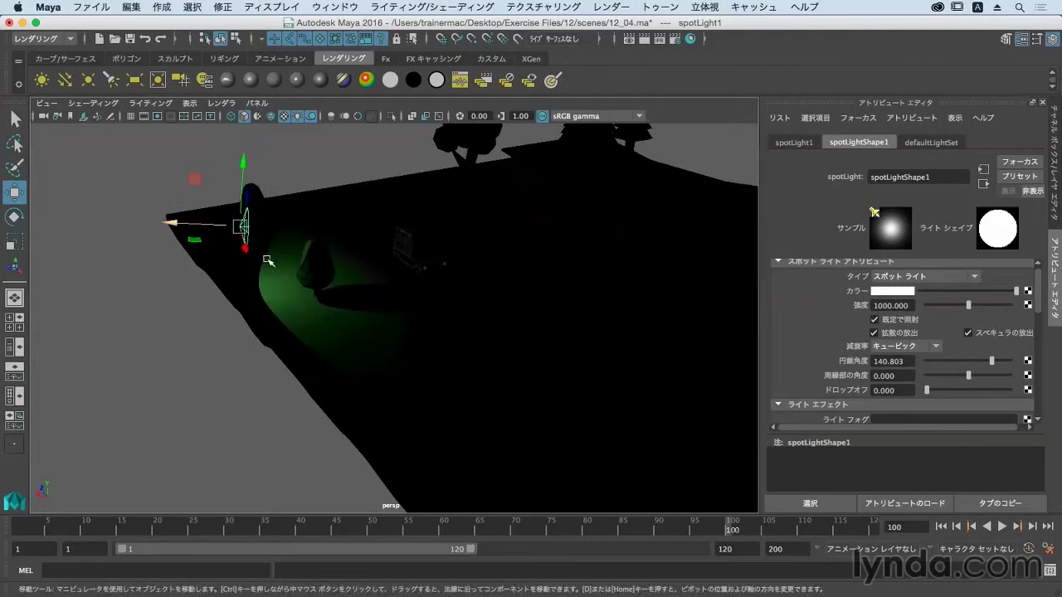
pyautogui.moveTo(256, 208)
pyautogui.mouseDown()
pyautogui.moveTo(260, 198)
pyautogui.moveTo(260, 209)
pyautogui.mouseUp()
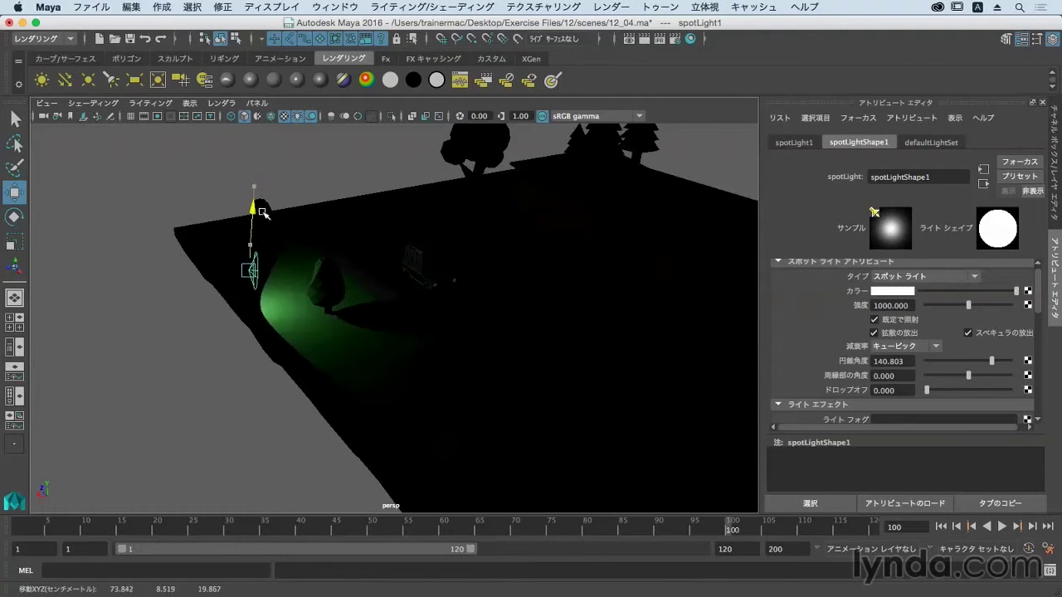
pyautogui.keyDown('alt'); pyautogui.moveTo(257, 249); pyautogui.dragTo(300, 278); pyautogui.keyUp('alt')
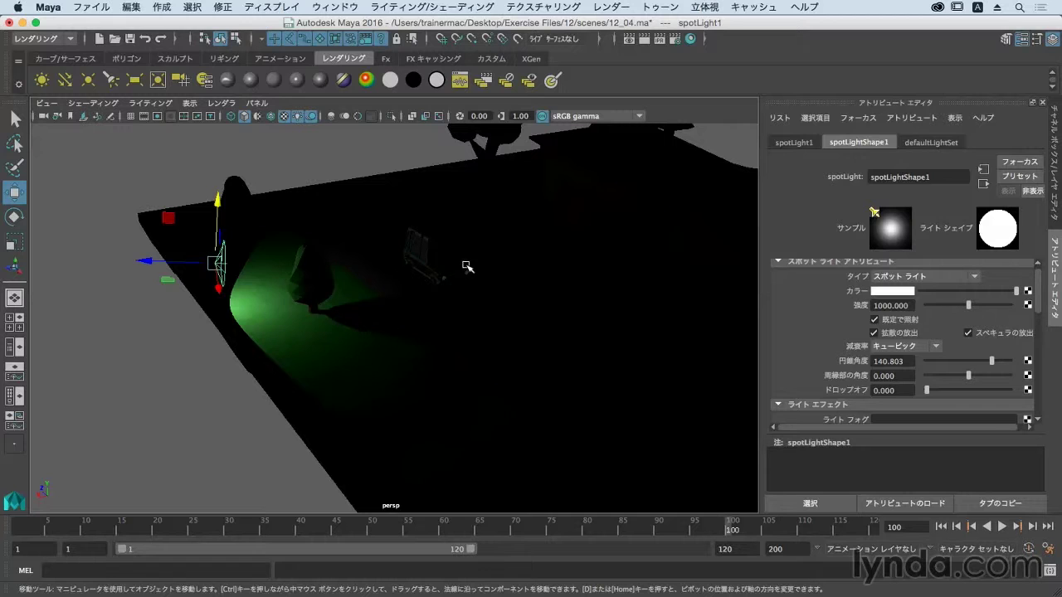
pyautogui.keyDown('alt'); pyautogui.moveTo(611, 251); pyautogui.dragTo(623, 228); pyautogui.keyUp('alt')
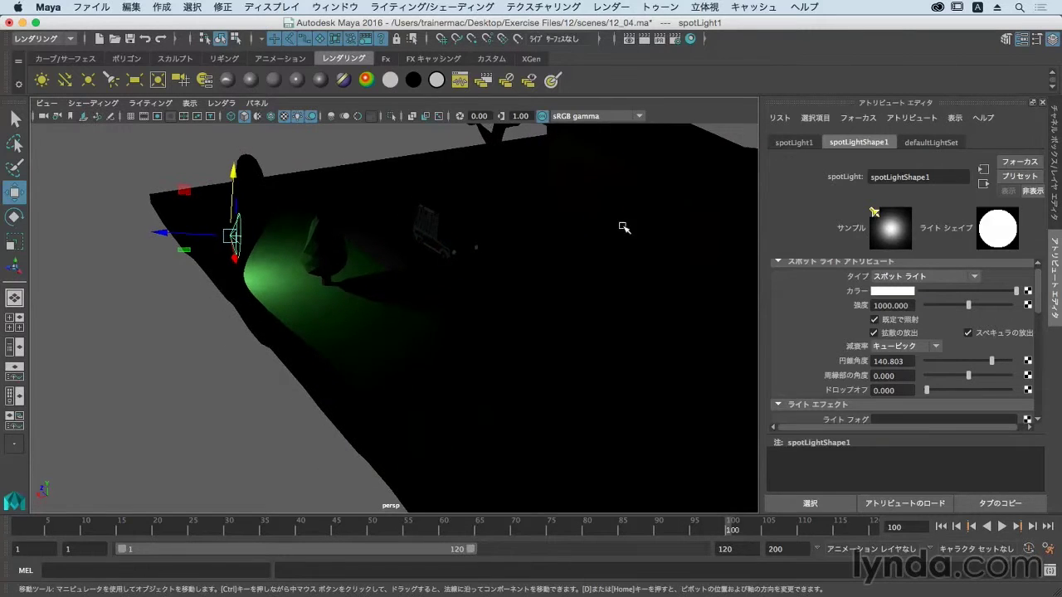
pyautogui.click(935, 347)
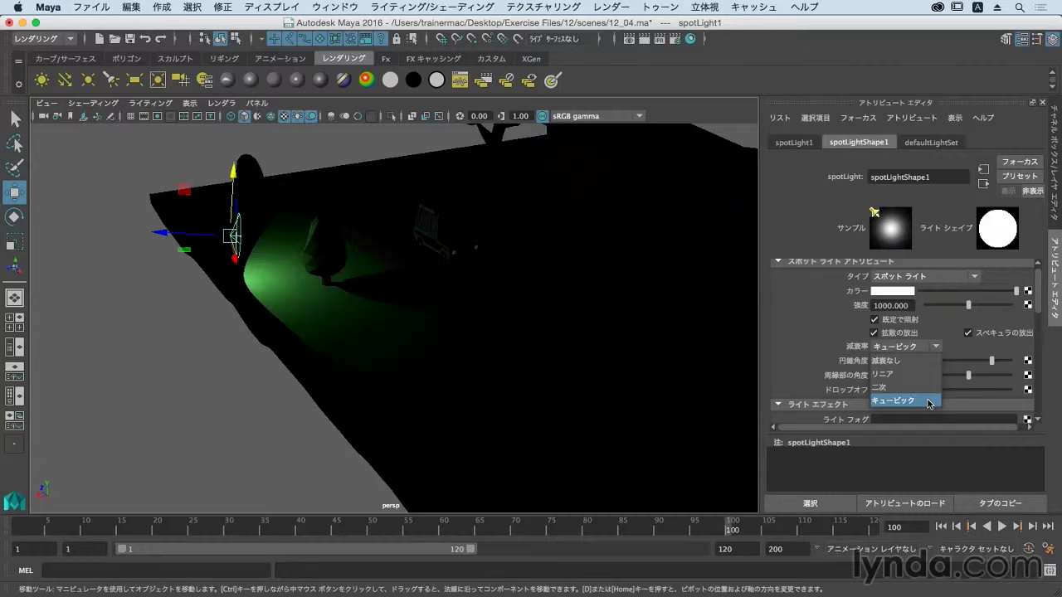
pyautogui.click(928, 403)
pyautogui.moveTo(526, 295)
pyautogui.keyDown('alt'); pyautogui.mouseDown()
pyautogui.moveTo(316, 285)
pyautogui.moveTo(445, 293)
pyautogui.moveTo(405, 312)
pyautogui.mouseUp(); pyautogui.keyUp('alt')
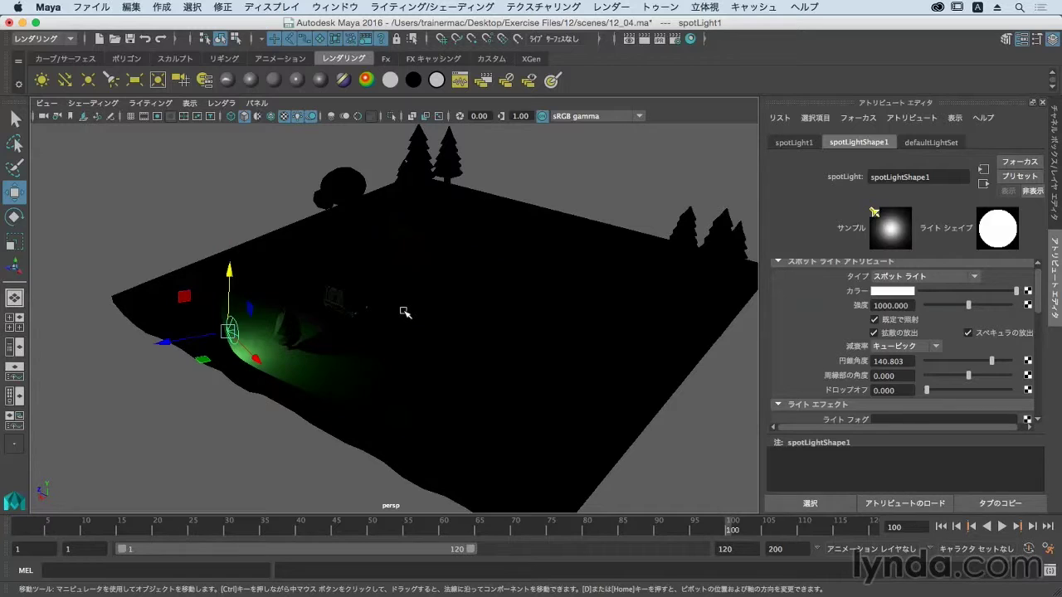